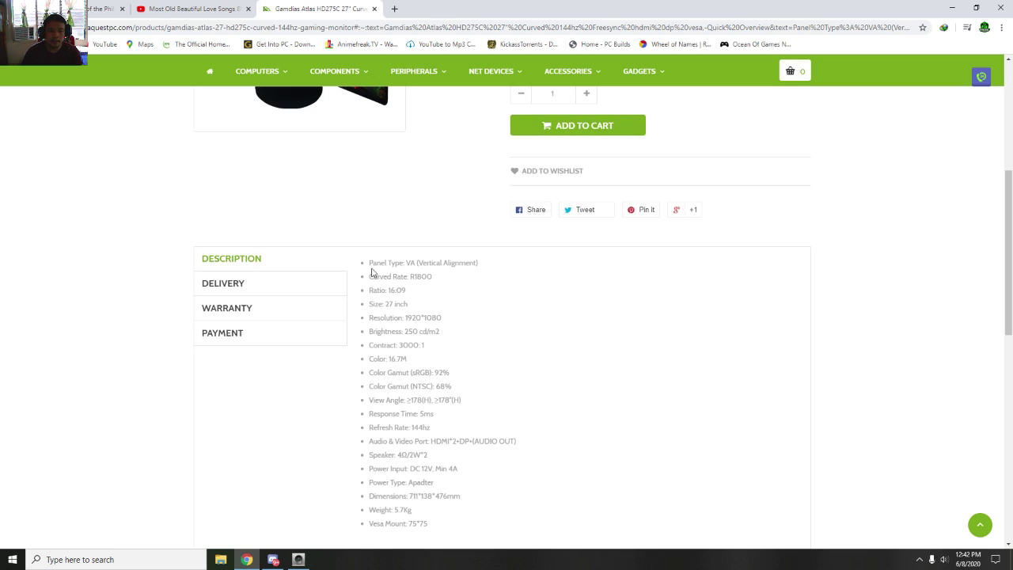
# Step: Review the Gamdias Atlas HD275C's panel type, resolution, contrast, refresh rate, response time and price on its product page
pyautogui.moveTo(369, 263); pyautogui.dragTo(483, 265)
pyautogui.moveTo(369, 292); pyautogui.dragTo(449, 326)
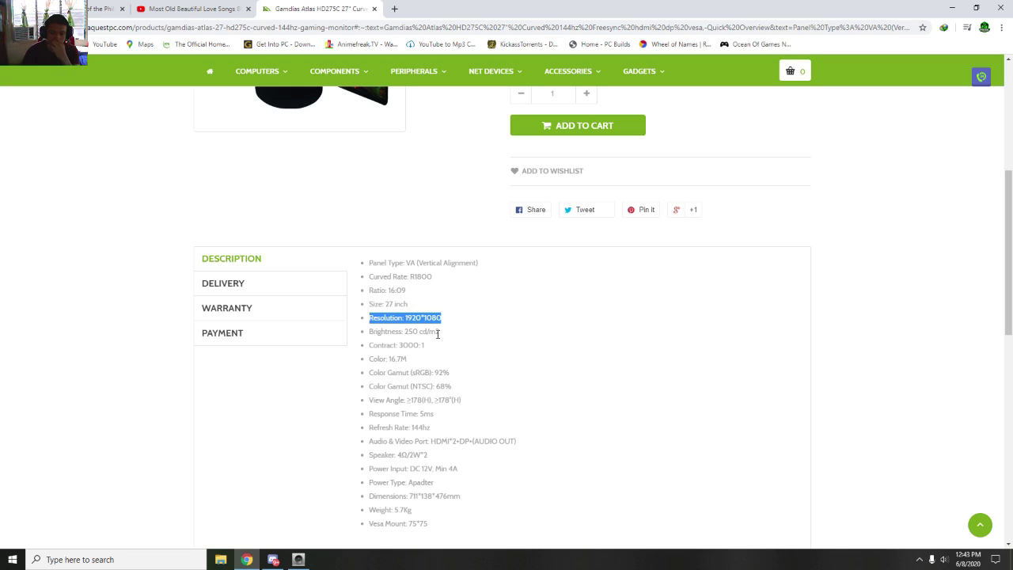
pyautogui.moveTo(369, 346); pyautogui.dragTo(425, 347)
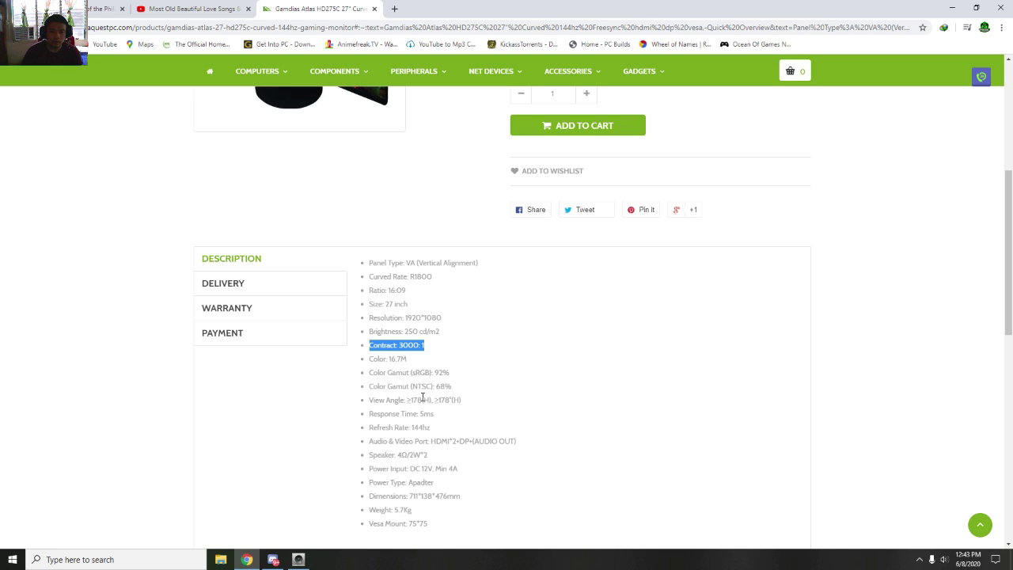
pyautogui.scroll(-1, 425, 398)
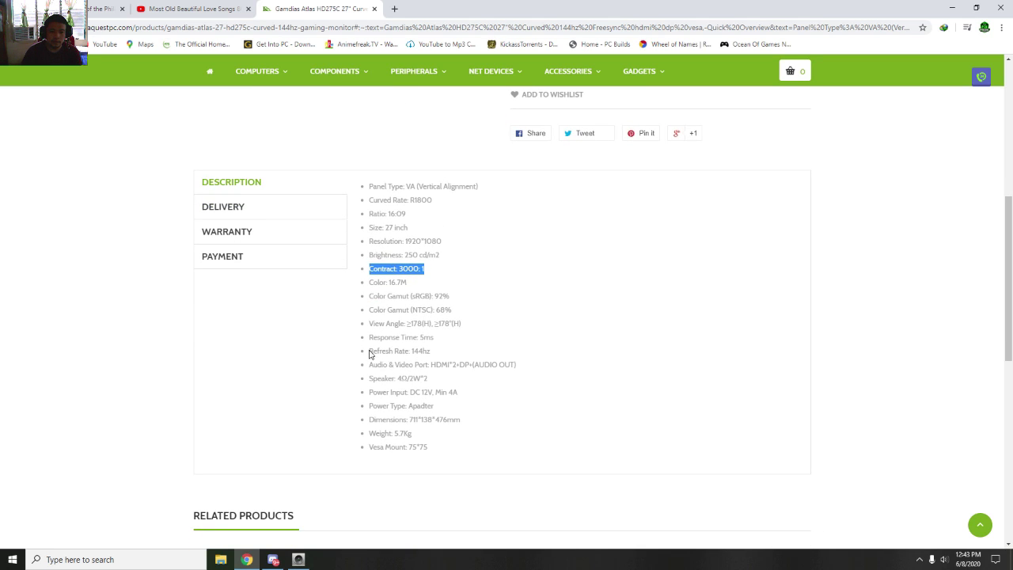
pyautogui.moveTo(369, 354); pyautogui.dragTo(445, 353)
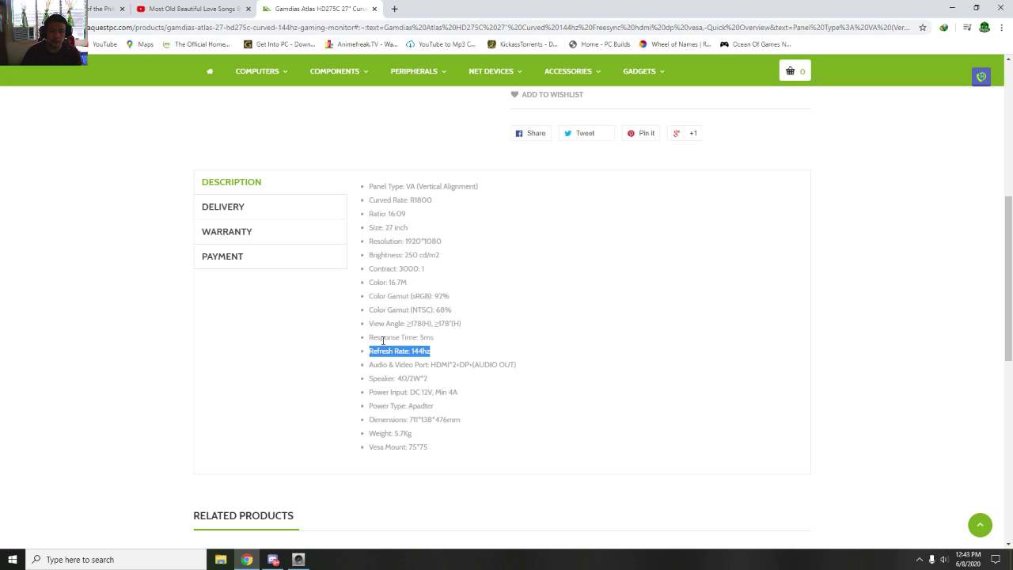
pyautogui.moveTo(370, 339); pyautogui.dragTo(436, 339)
pyautogui.scroll(5, 585, 361)
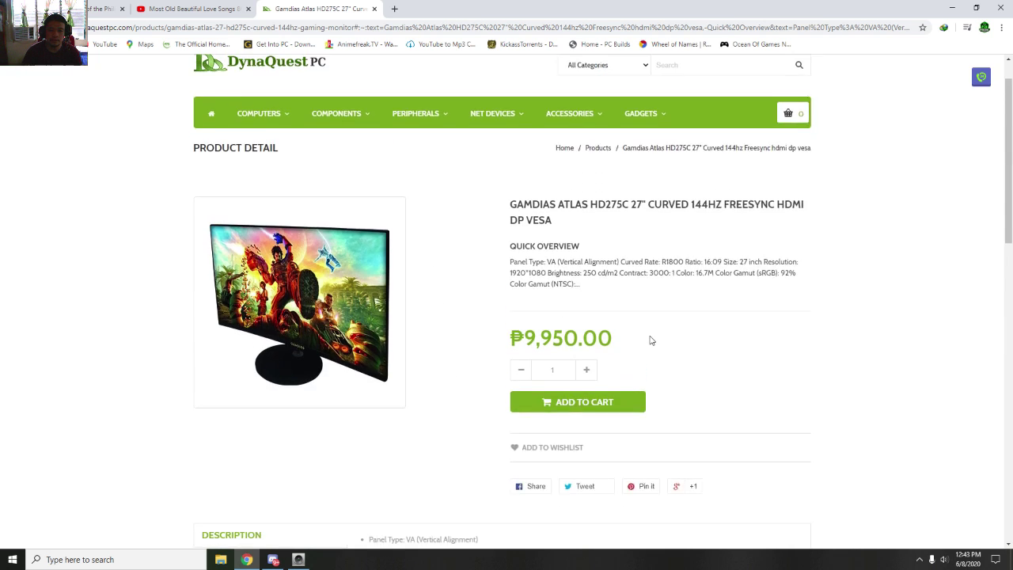
pyautogui.moveTo(505, 364); pyautogui.dragTo(637, 383)
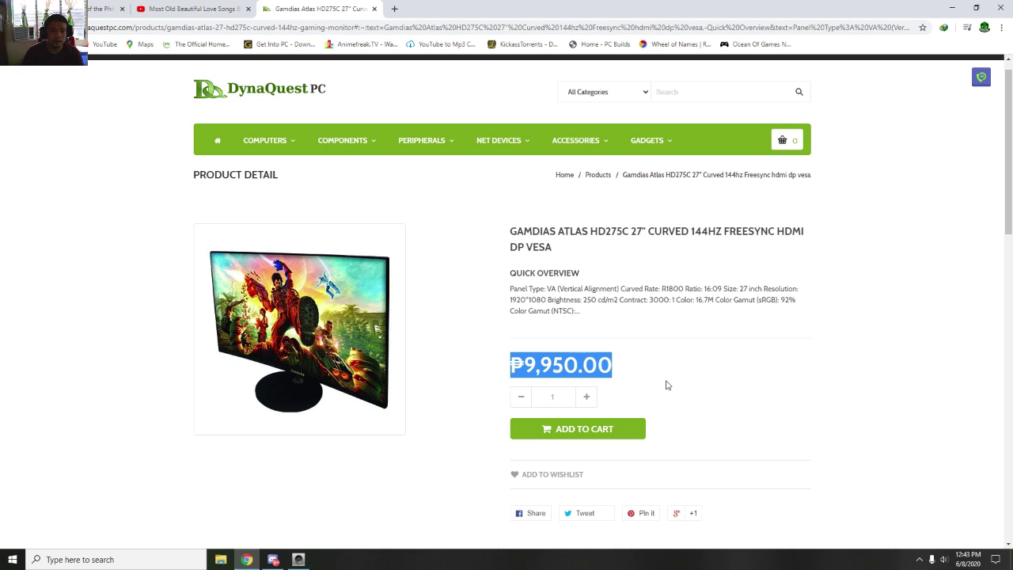
pyautogui.scroll(1, 668, 383)
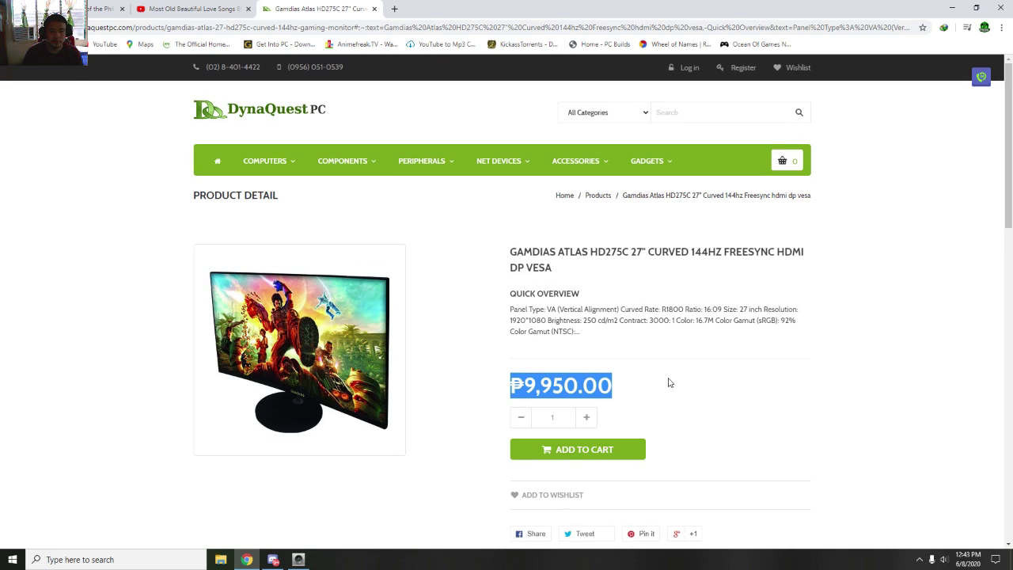
pyautogui.click(952, 8)
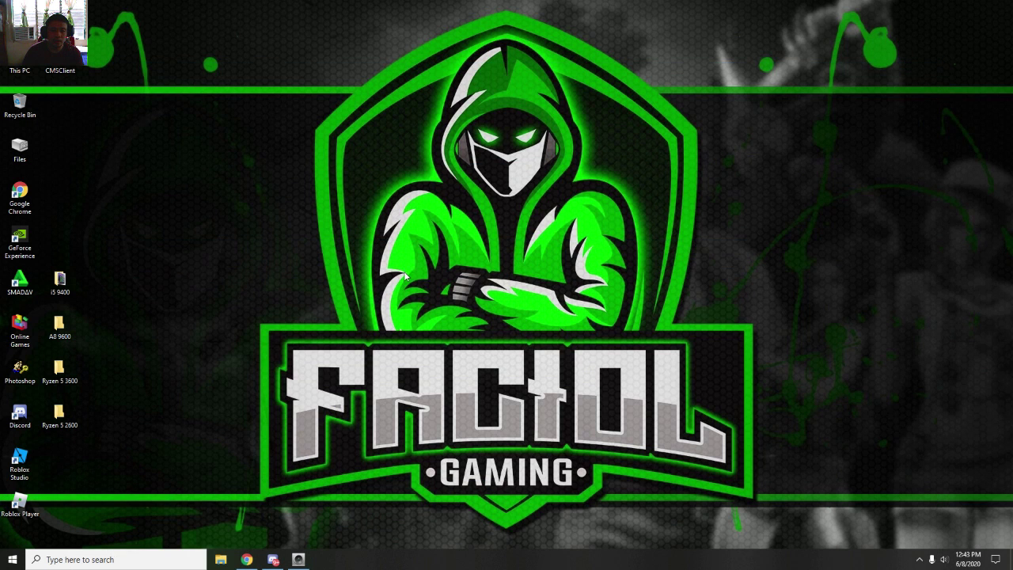
# Step: Open the Windows display settings from the desktop and go to the advanced display settings
pyautogui.rightClick(284, 317)
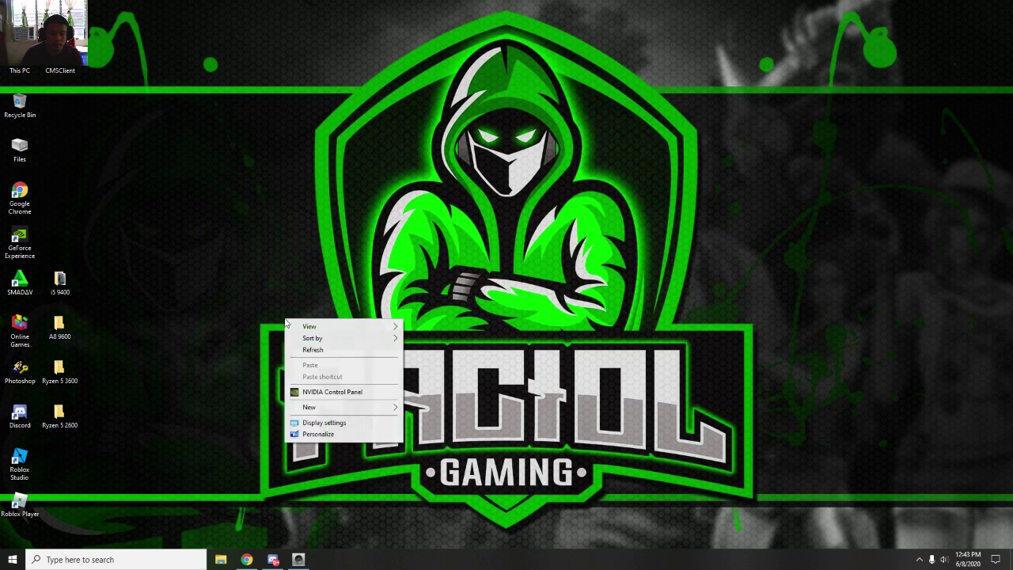
pyautogui.rightClick(259, 260)
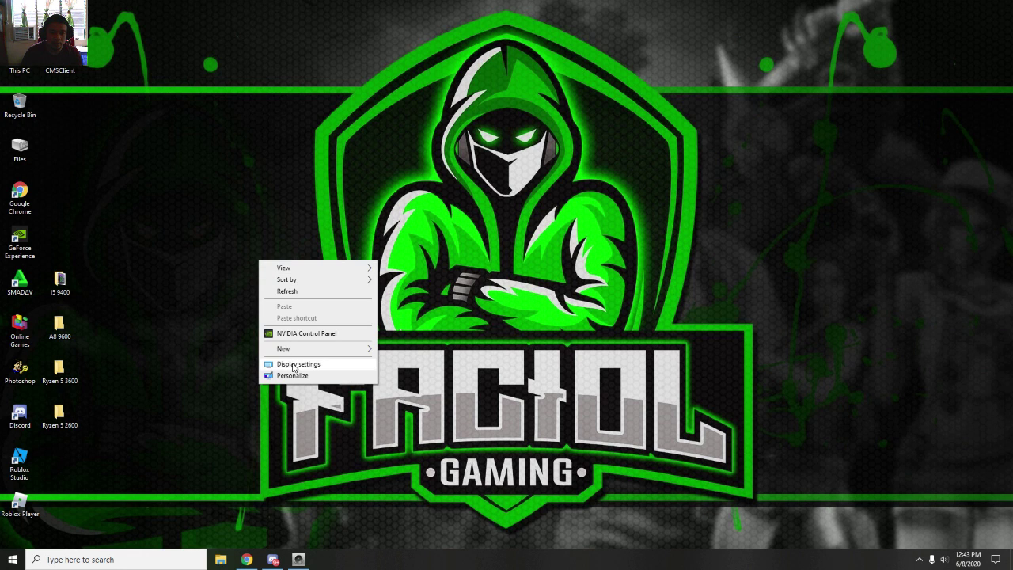
pyautogui.rightClick(179, 283)
pyautogui.click(215, 387)
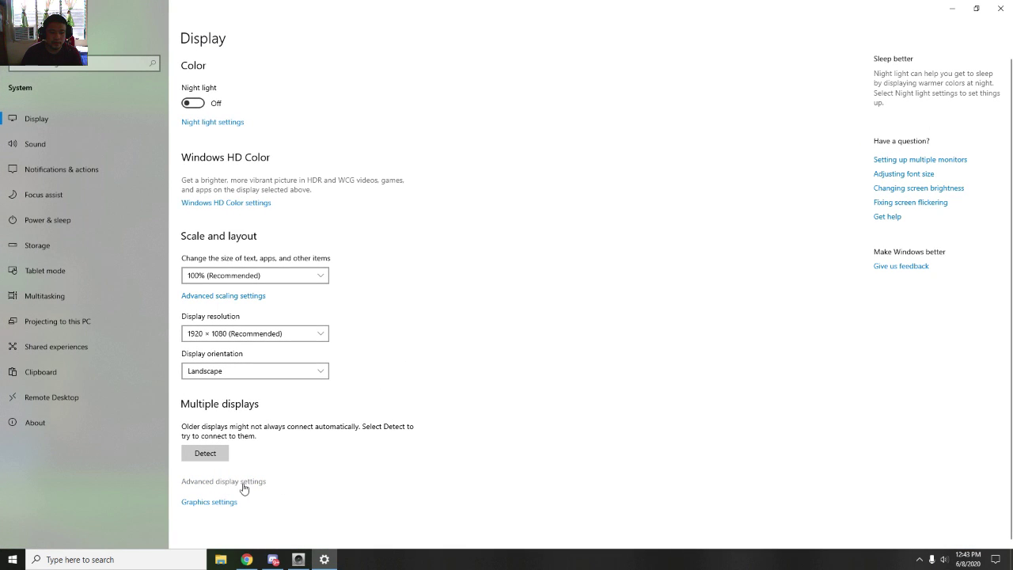
pyautogui.click(247, 485)
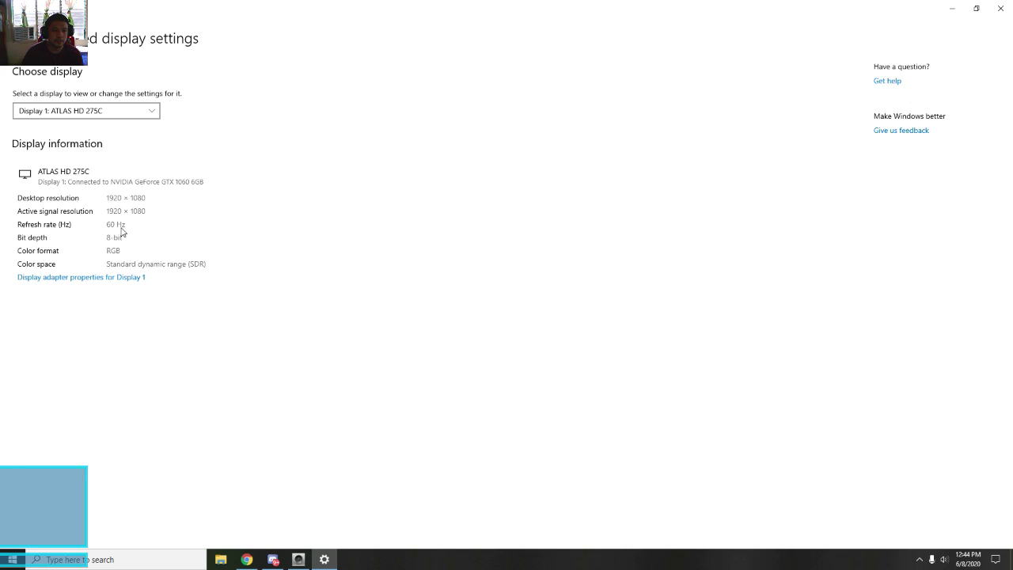
# Step: Open the display adapter properties for Display 1 and show its monitor settings
pyautogui.click(99, 282)
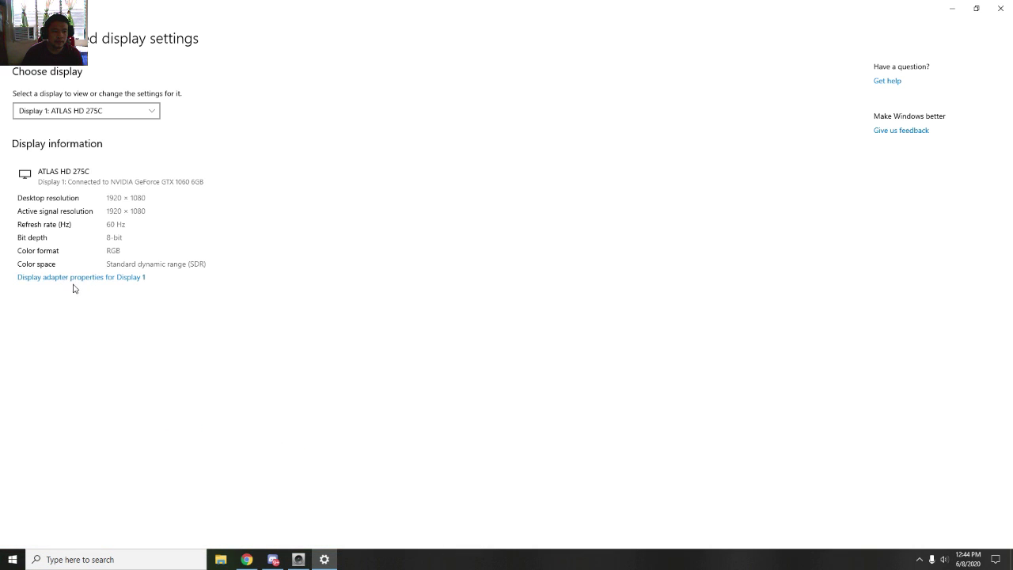
pyautogui.click(121, 283)
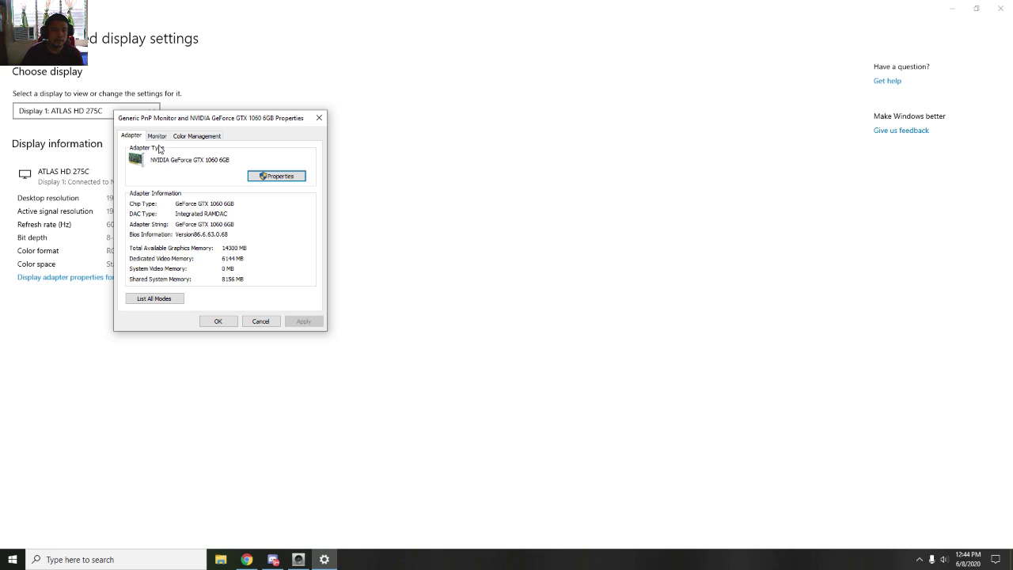
pyautogui.click(157, 136)
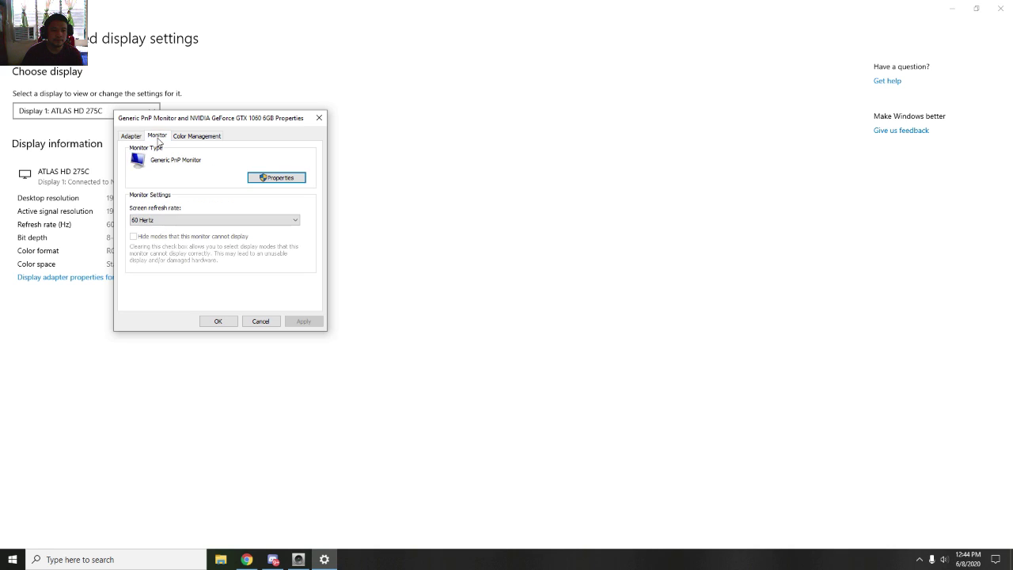
pyautogui.click(132, 136)
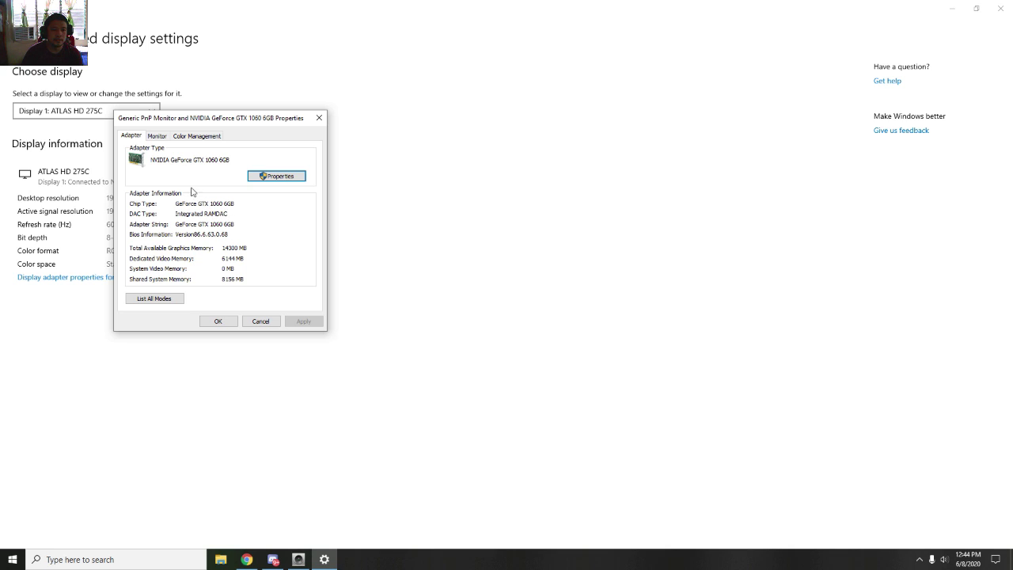
pyautogui.click(158, 137)
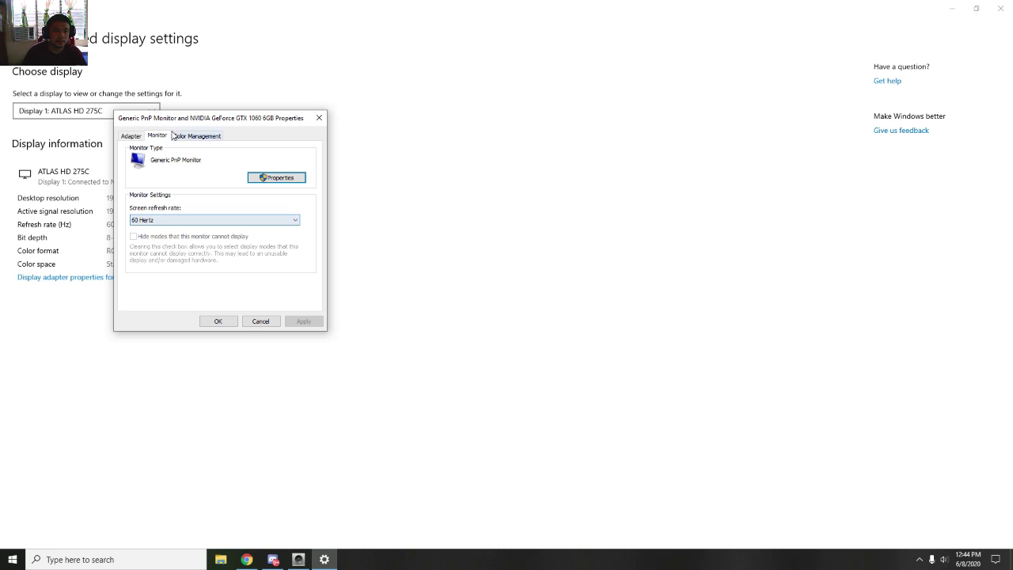
# Step: Set the screen refresh rate to 144 Hertz, keep the new display settings and close the settings windows
pyautogui.click(230, 228)
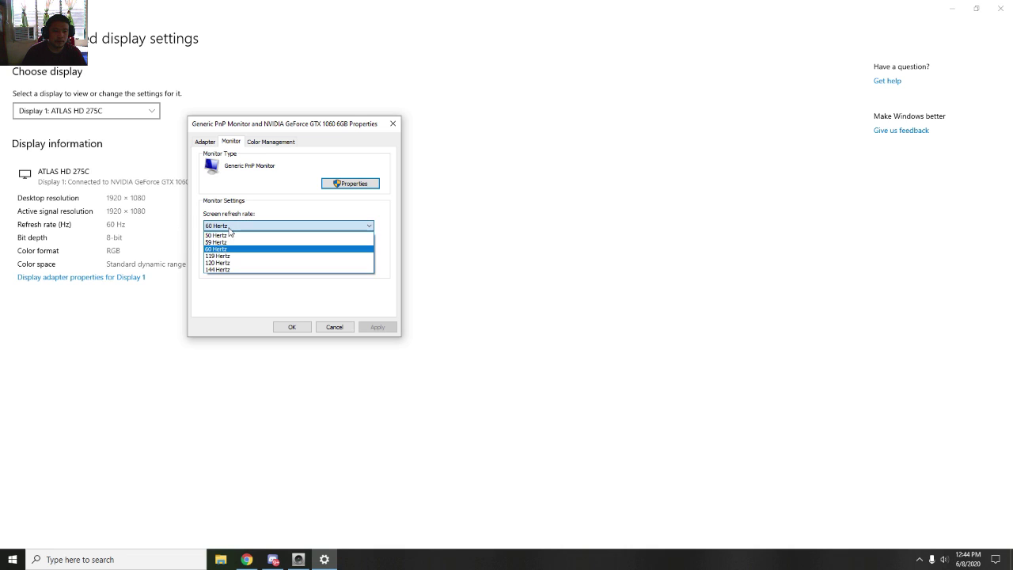
pyautogui.click(221, 270)
pyautogui.click(376, 328)
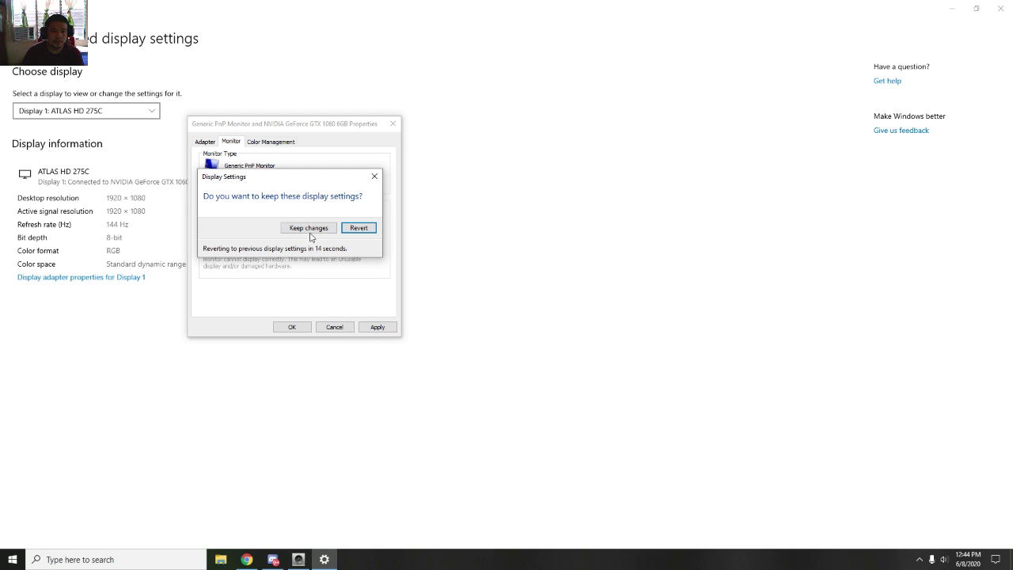
pyautogui.click(307, 229)
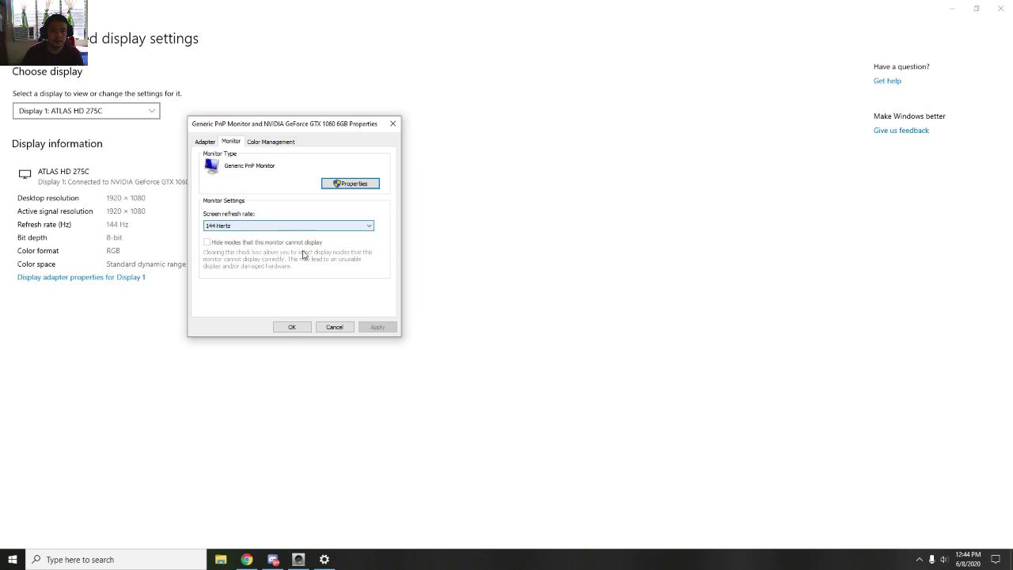
pyautogui.click(291, 326)
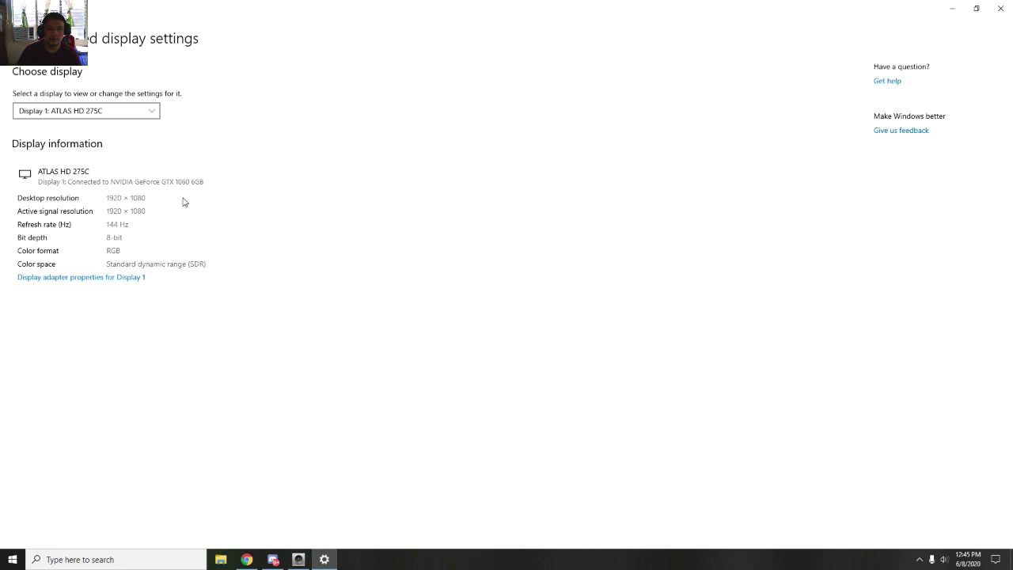
pyautogui.click(1001, 9)
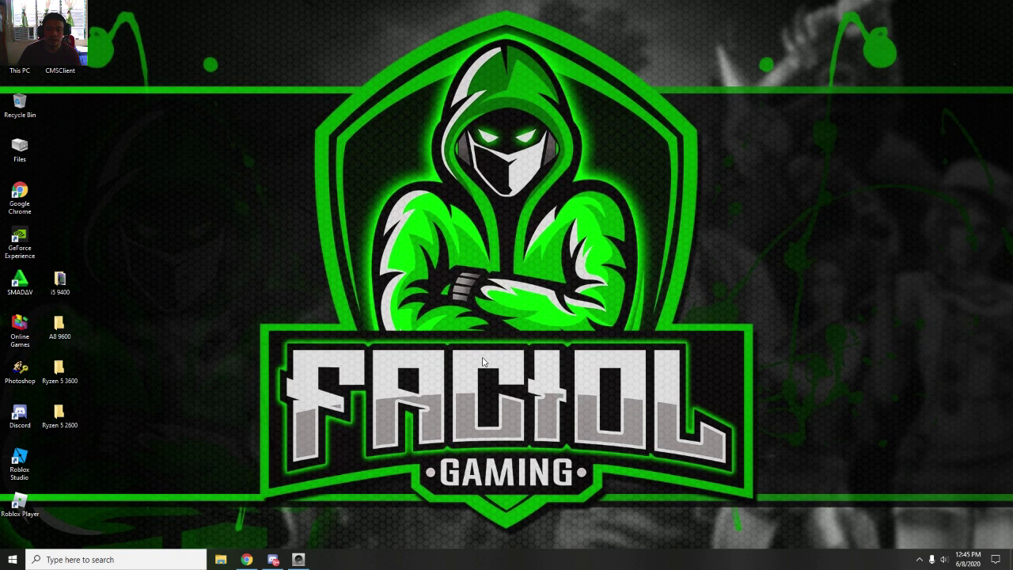
# Step: Check the monitor's specification list again on its product page in Chrome, then return to the desktop
pyautogui.click(247, 560)
pyautogui.scroll(-4, 849, 398)
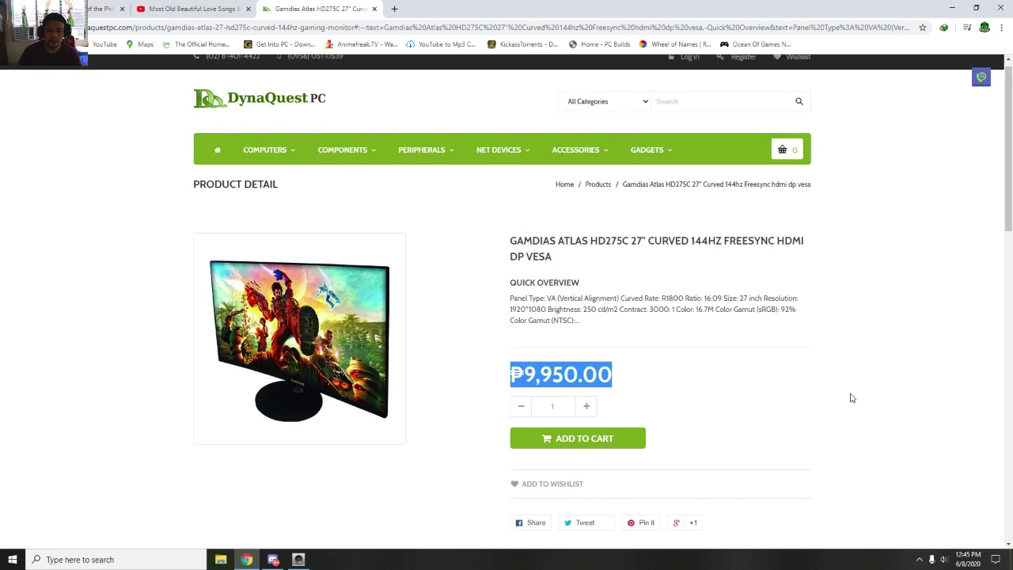
pyautogui.scroll(-3, 847, 400)
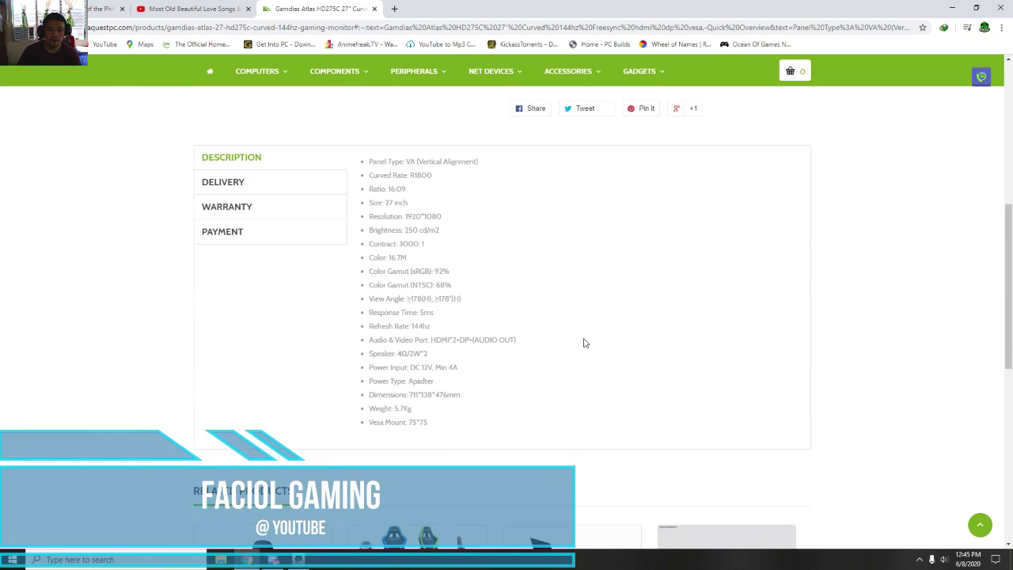
pyautogui.click(952, 11)
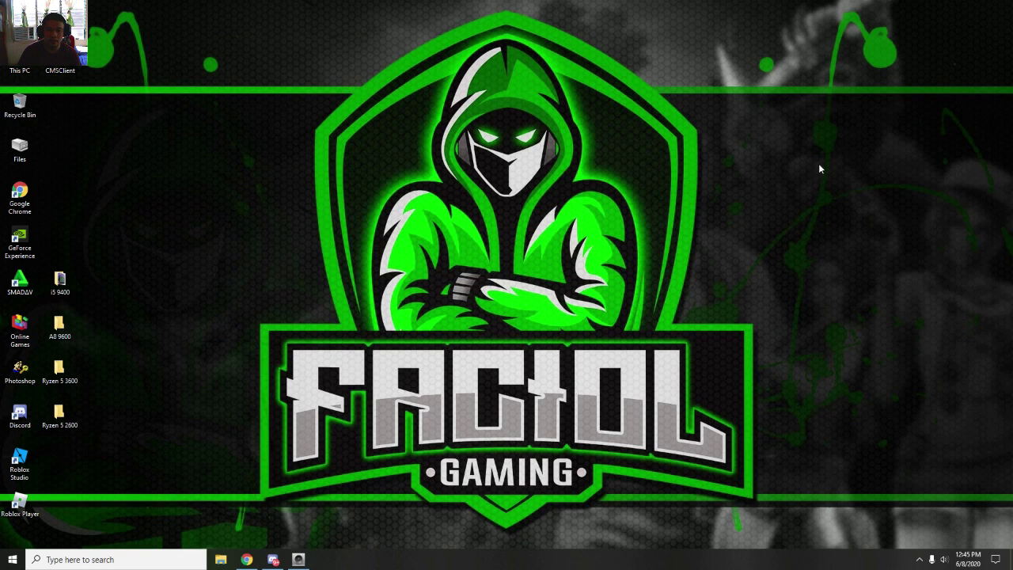
# Step: In NVIDIA Control Panel, enable and apply G-SYNC, G-SYNC Compatible for full screen mode on the ATLAS HD 275C, then close the window
pyautogui.click(919, 560)
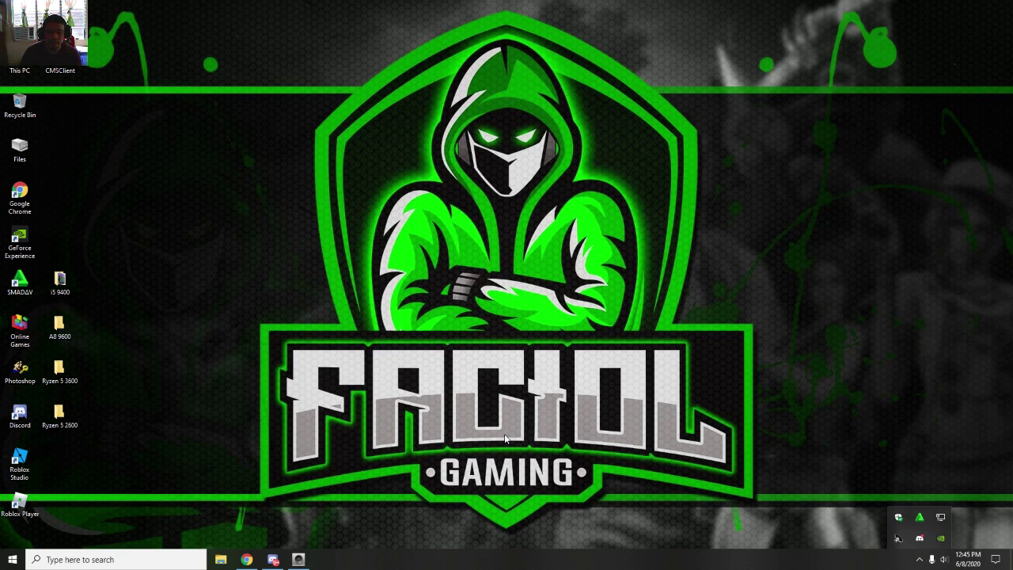
pyautogui.click(695, 472)
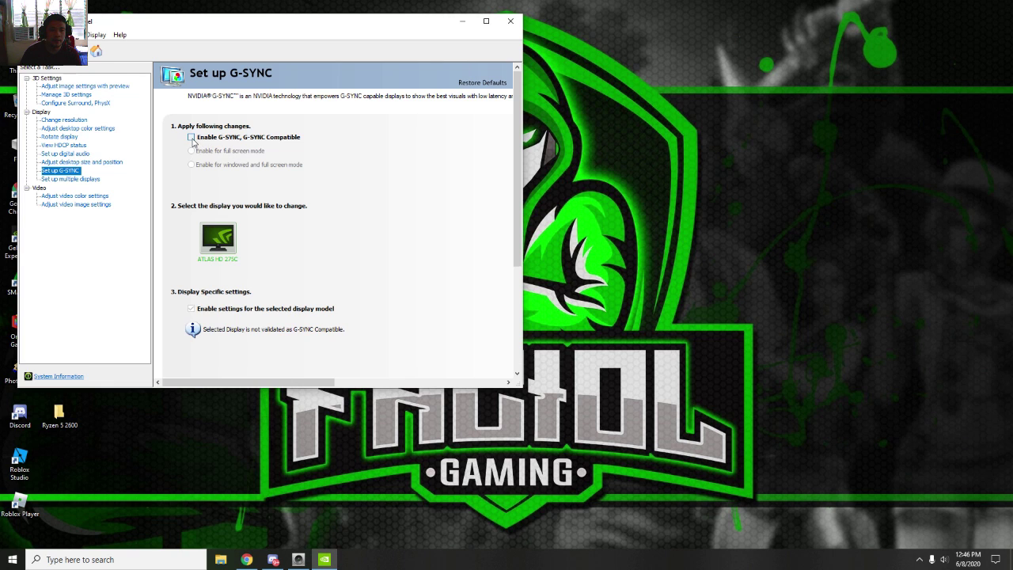
pyautogui.click(191, 137)
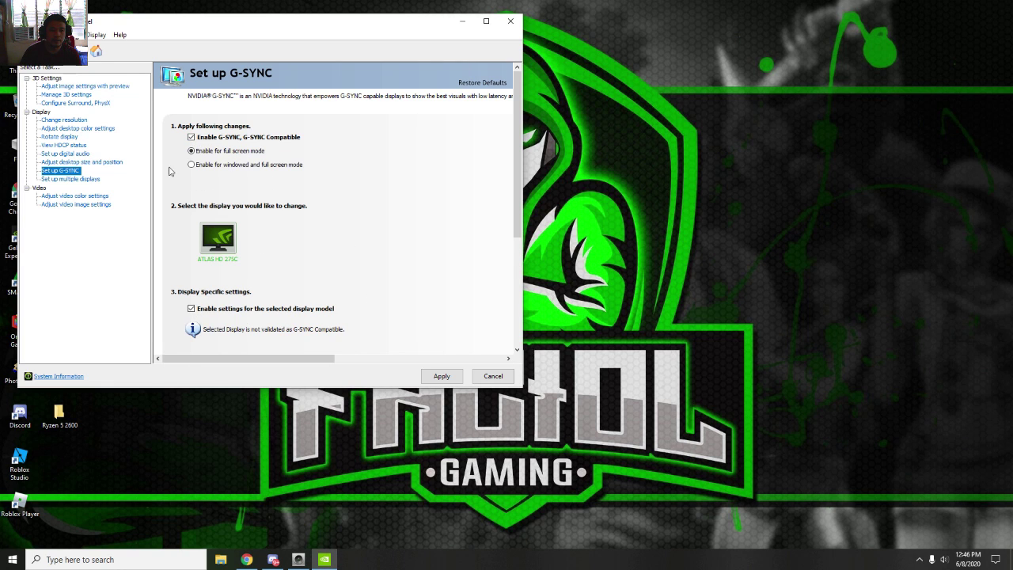
pyautogui.click(441, 377)
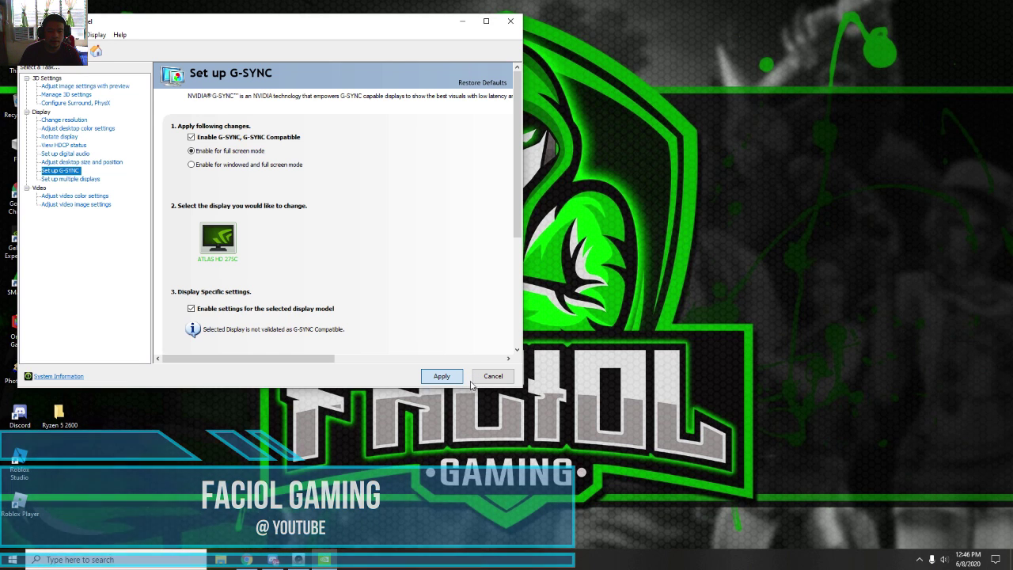
pyautogui.click(441, 378)
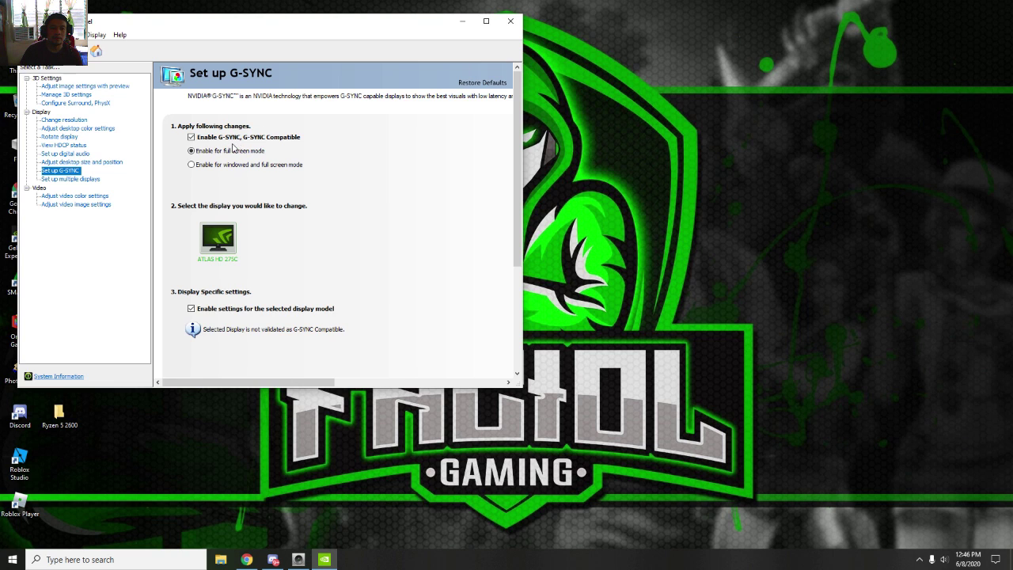
pyautogui.click(510, 22)
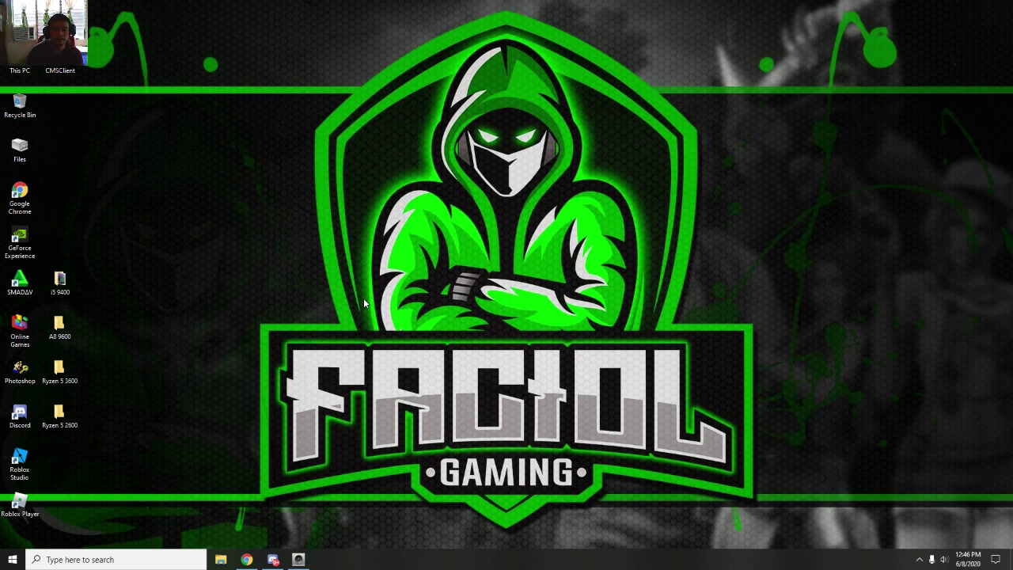
pyautogui.hotkey('alt', 'z')
pyautogui.click(466, 217)
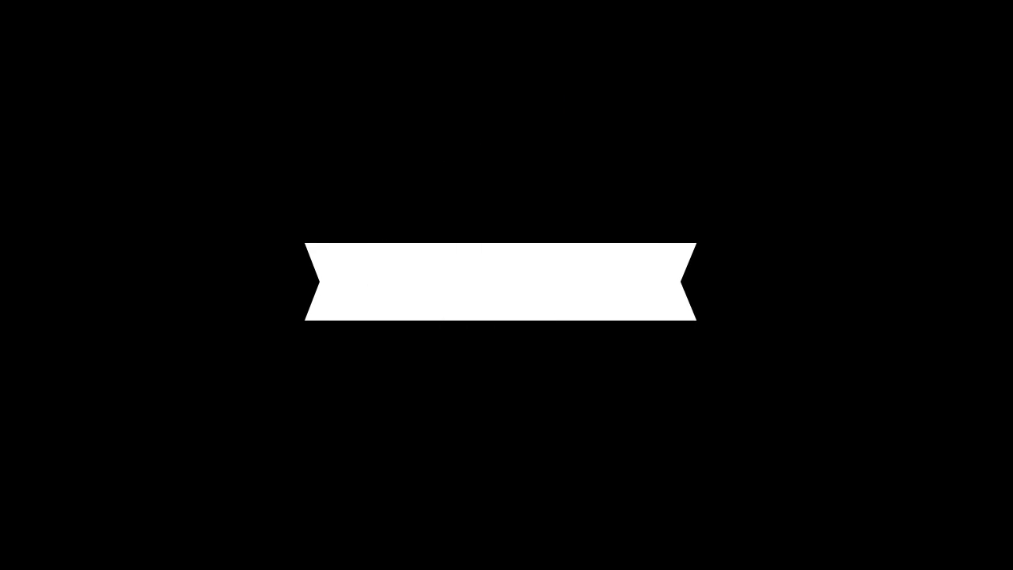